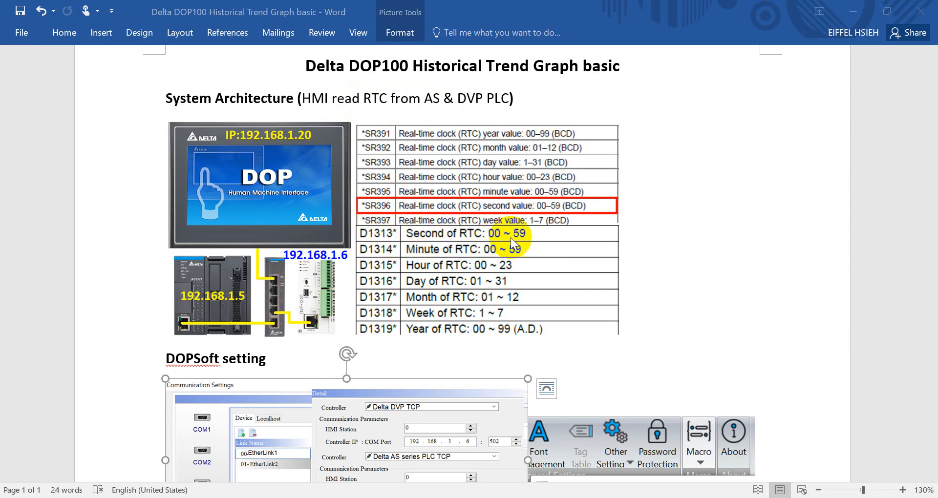
scroll(615, 268, "down", 3)
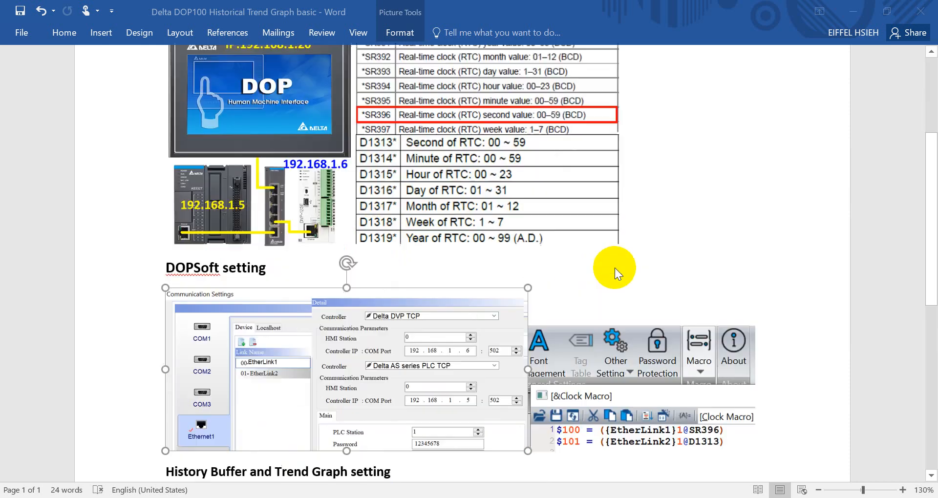
scroll(619, 264, "down", 3)
scroll(623, 264, "down", 2)
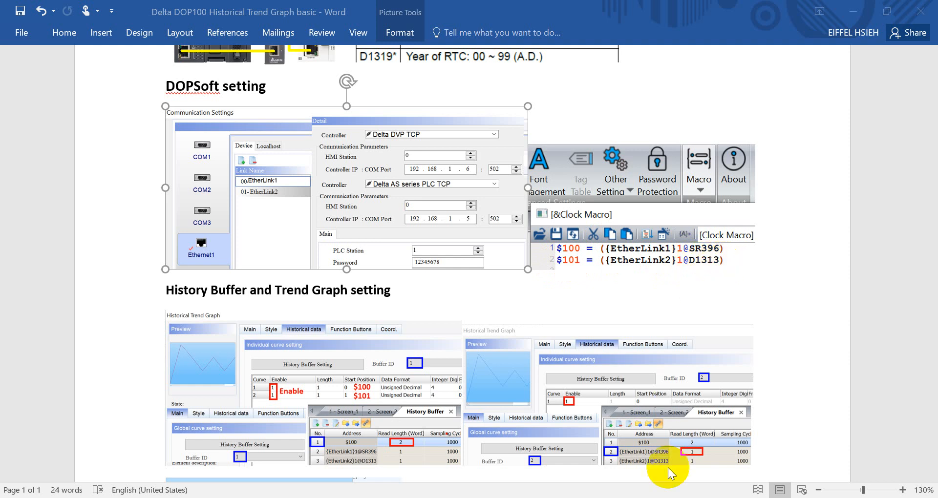
scroll(699, 316, "down", 2)
scroll(706, 314, "down", 1)
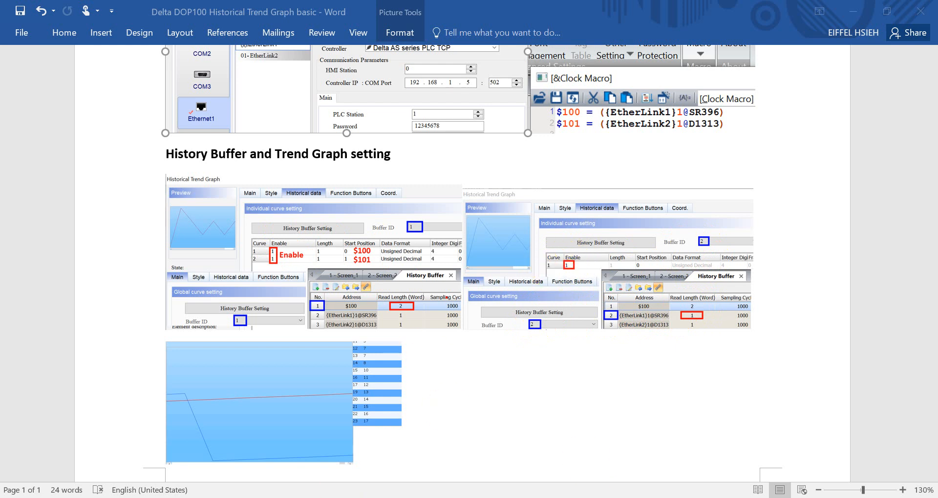
Review Communication Settings: EtherLink1/2 Delta DVP TCP links and Localhost HMI IP 192.168.1.20
key("alt+Tab")
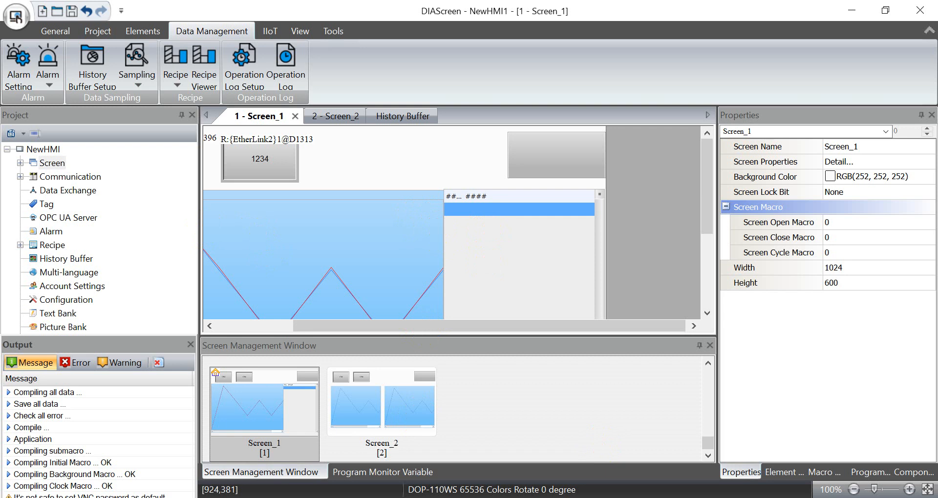
left_click(55, 31)
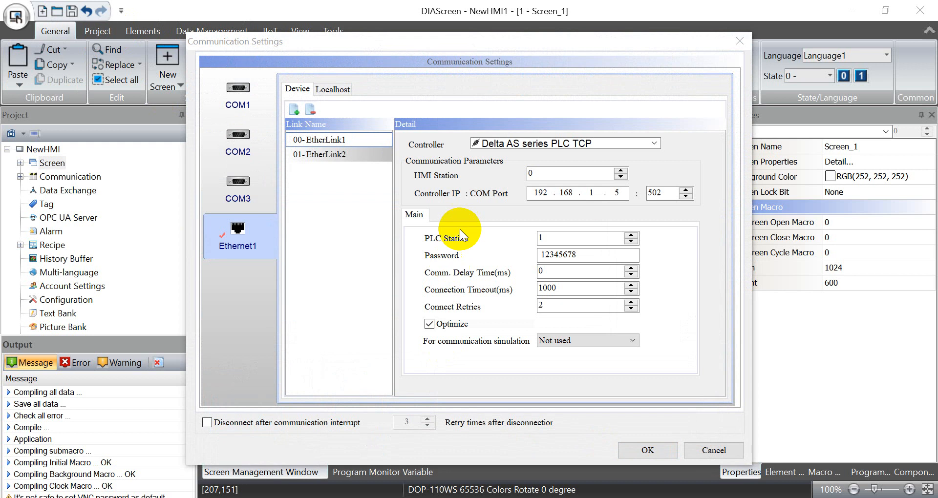
left_click(329, 154)
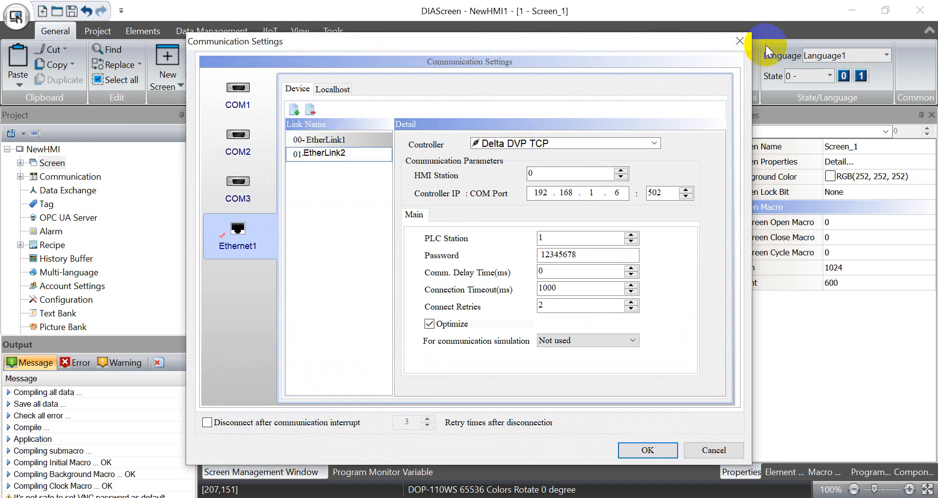
left_click(332, 88)
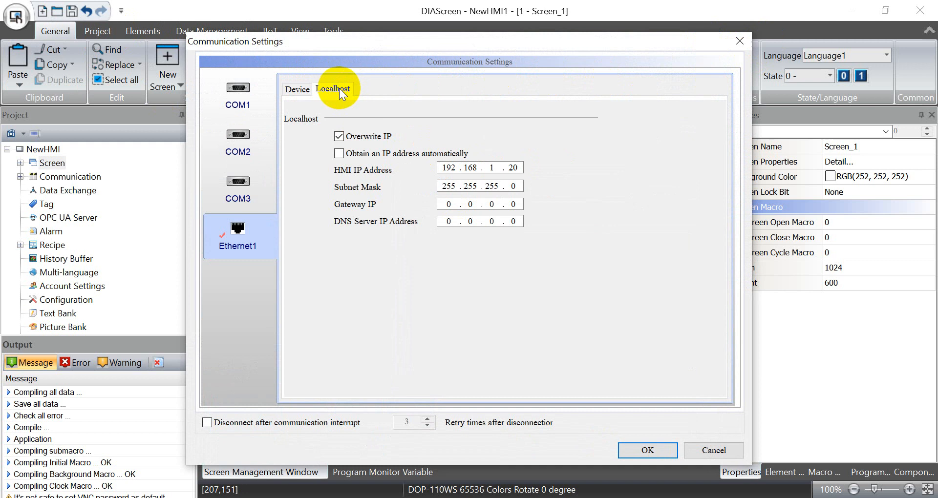
left_click(744, 46)
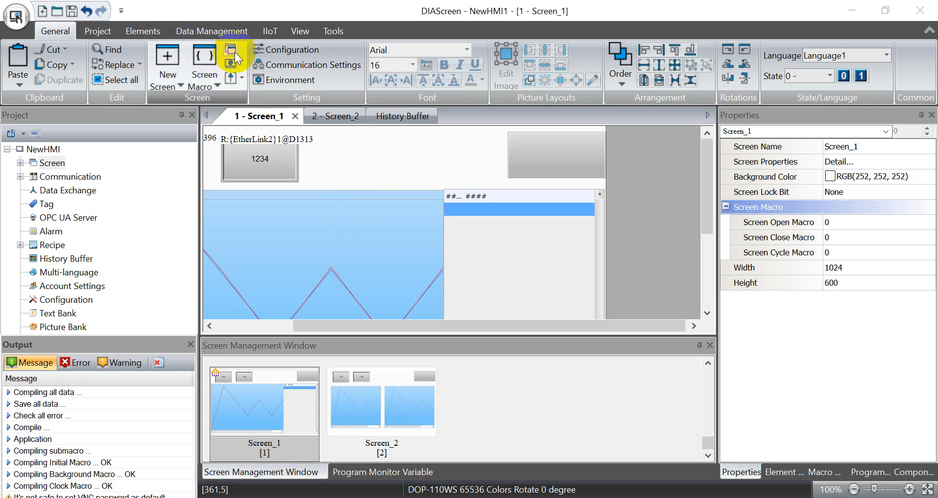
Review the History Buffer Setup table with its three sampling entries
left_click(212, 30)
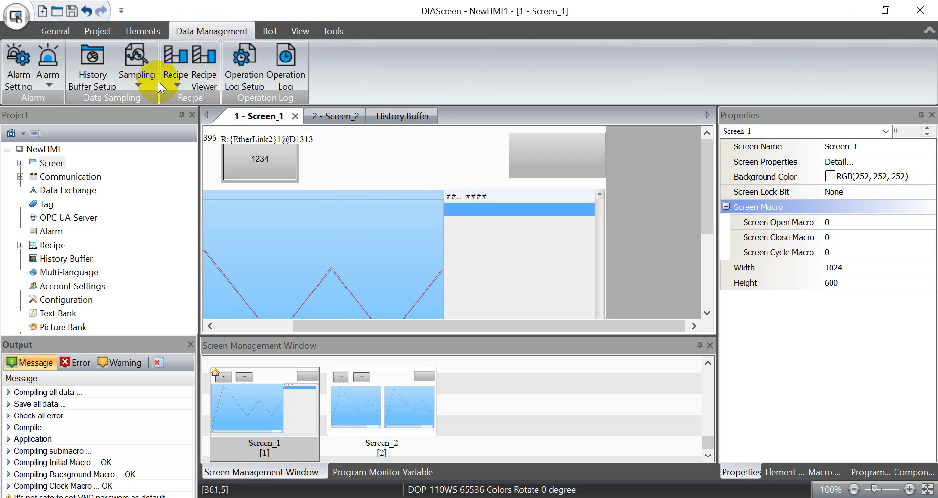
left_click(93, 70)
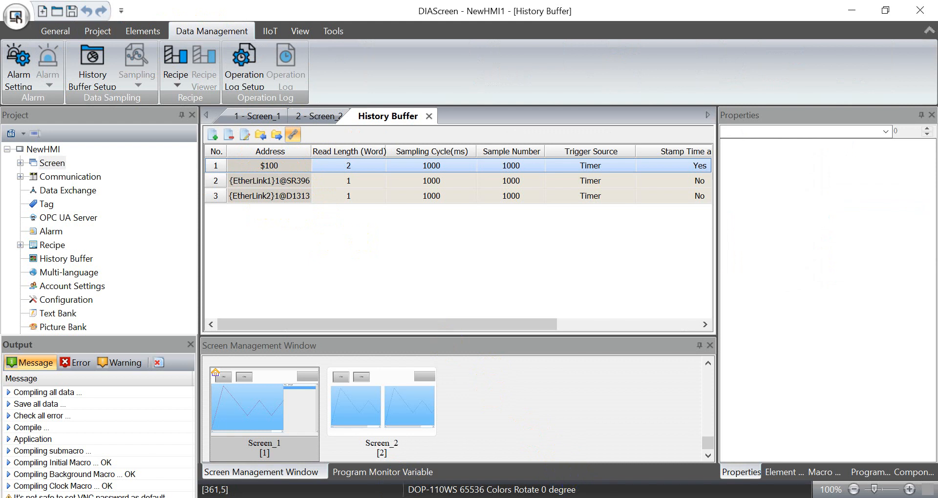
Review the Clock Macro copying PLC registers into $100 and $101, then close it
left_click(97, 31)
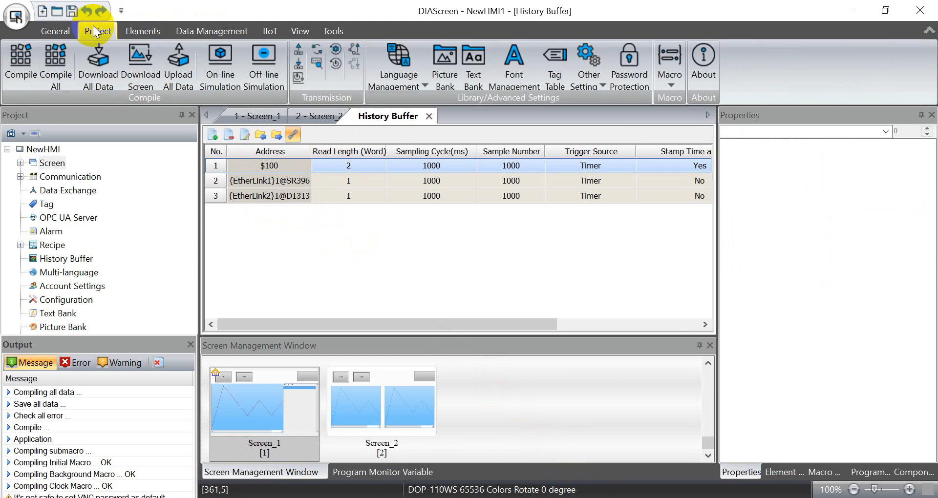
left_click(669, 73)
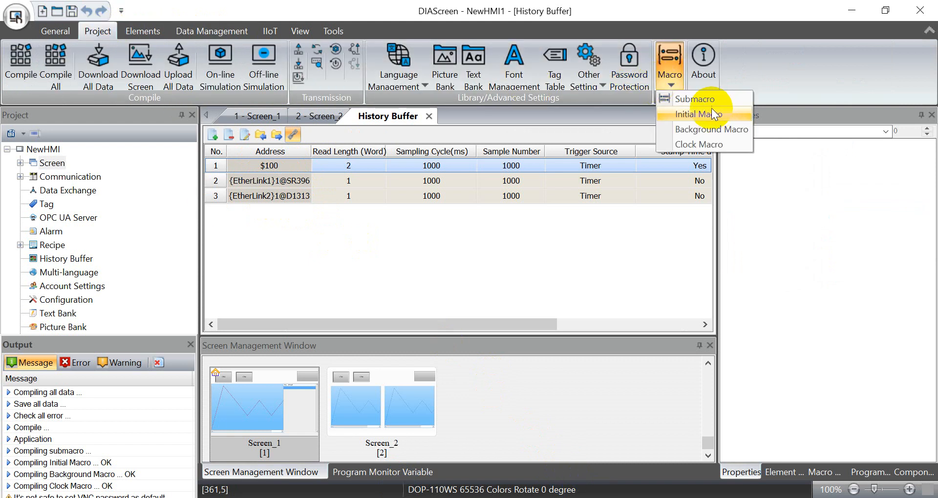
left_click(700, 144)
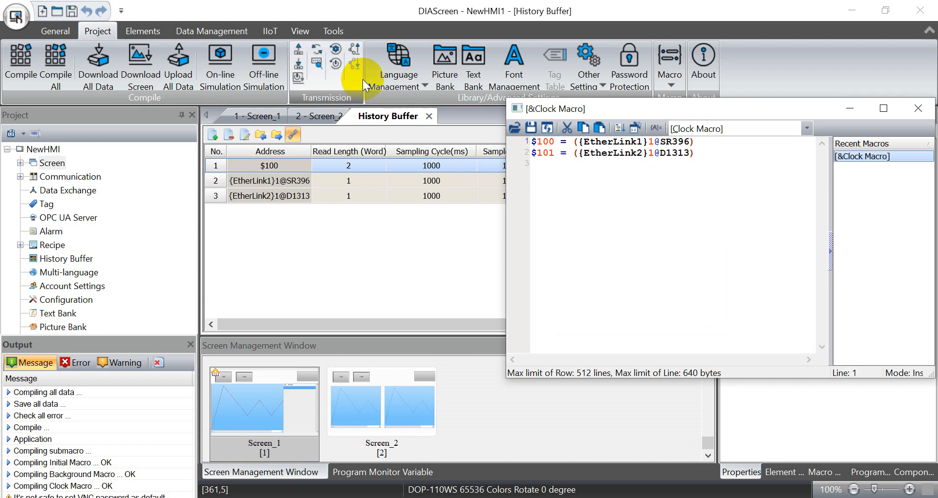
left_click_drag(712, 154, 528, 141)
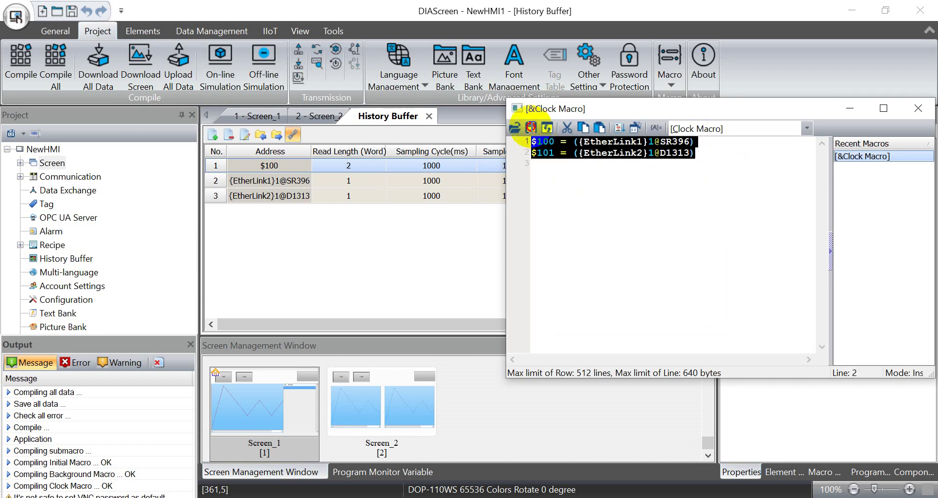
left_click(917, 111)
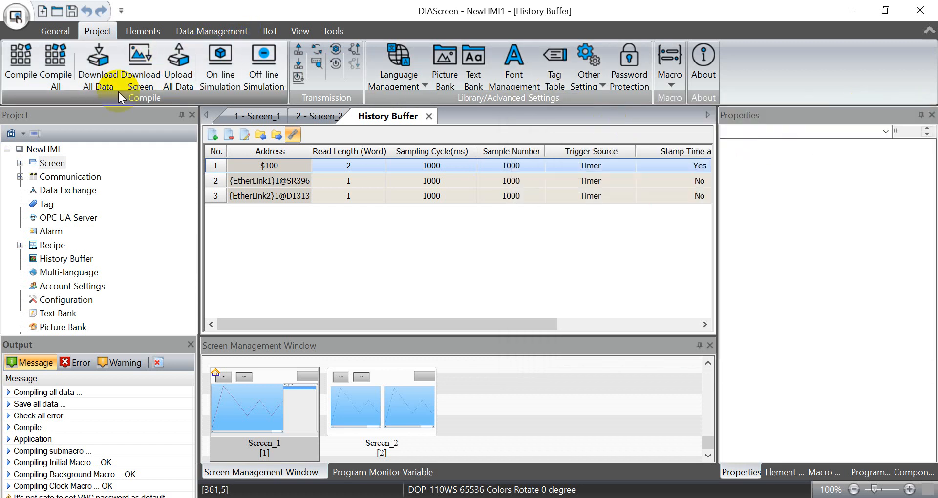
Check Screen_1's first numeric display reads {EtherLink1}1@SR396
double_click(248, 398)
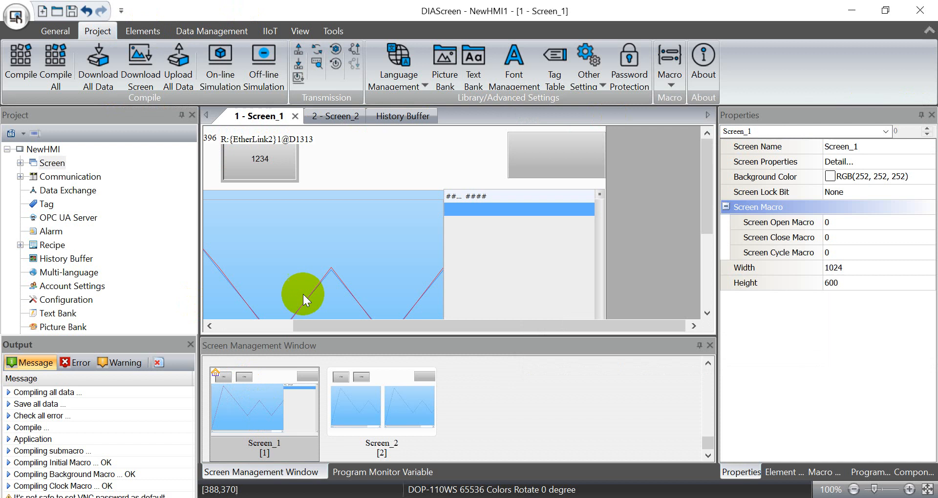
left_click_drag(375, 326, 243, 326)
left_click(262, 160)
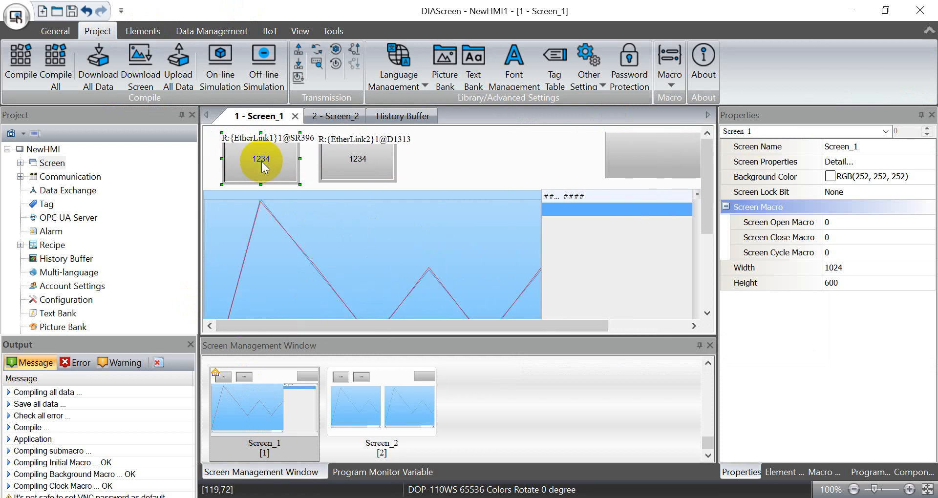
double_click(262, 161)
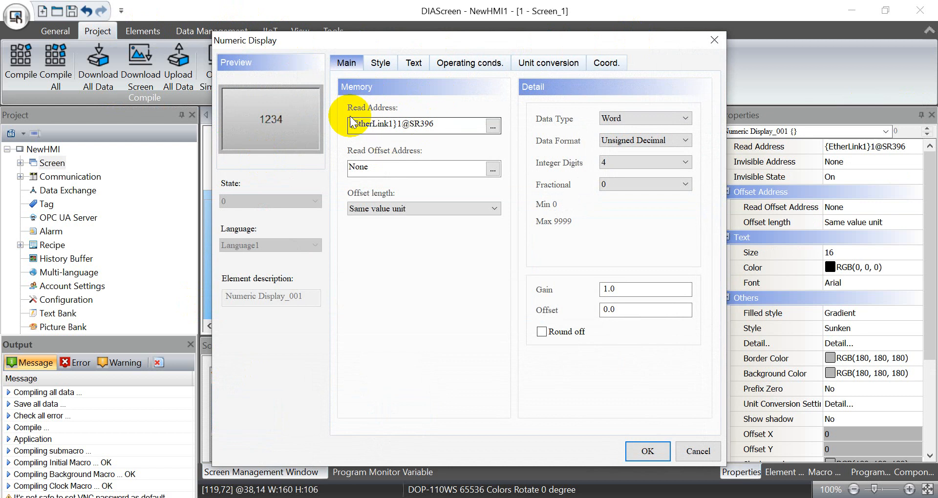
left_click(715, 39)
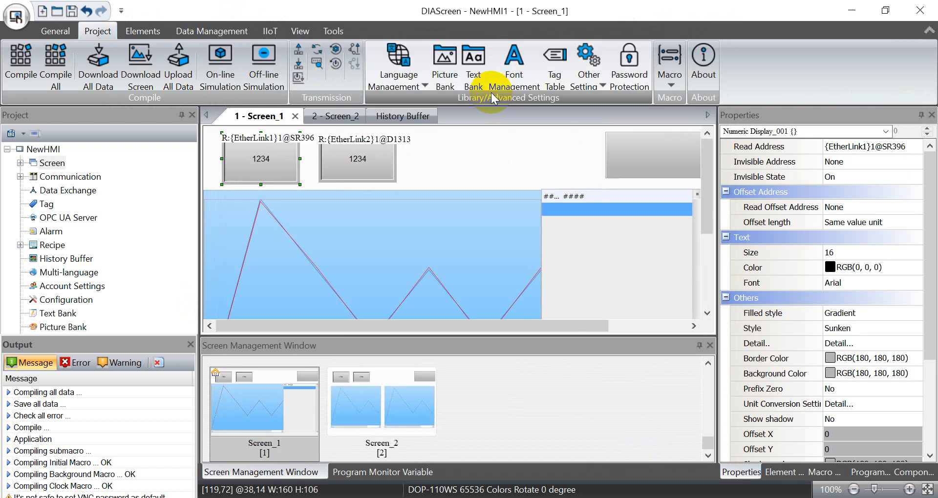
Check the second numeric display reads {EtherLink2}1@D1313 and bring up the trend graph's settings
left_click(357, 162)
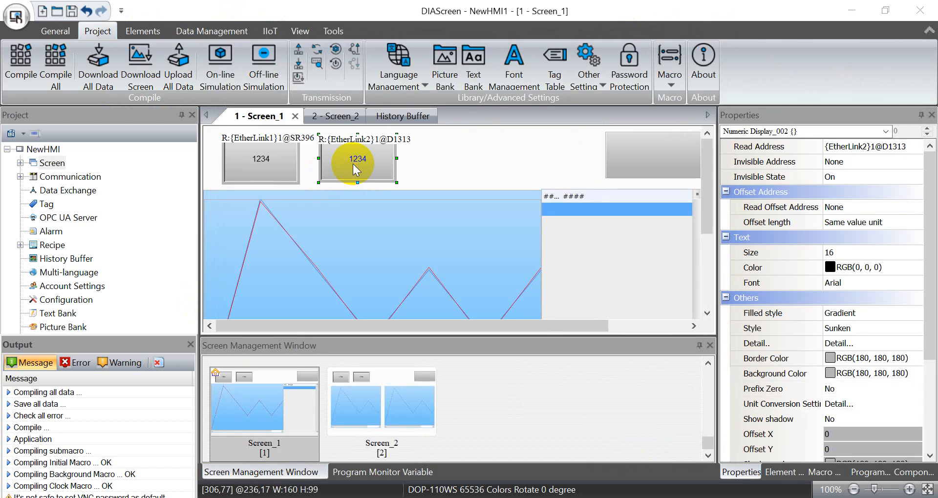
double_click(352, 164)
left_click(713, 39)
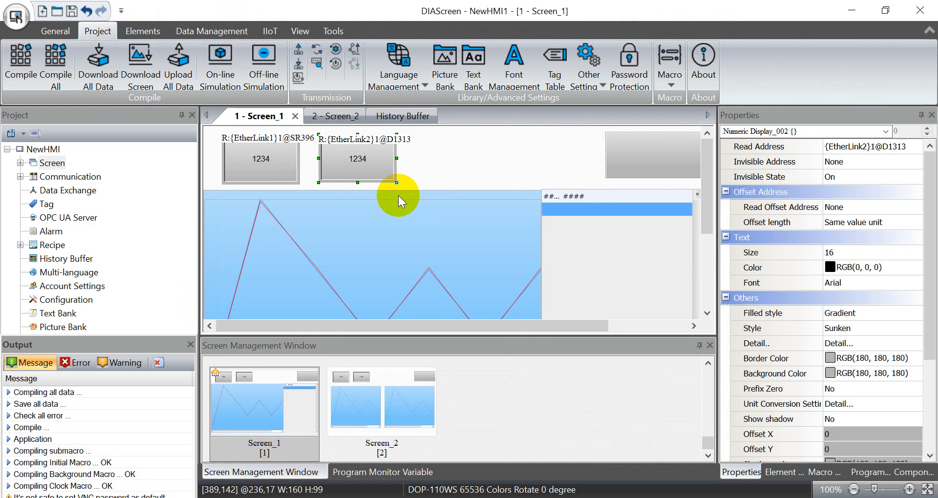
double_click(359, 245)
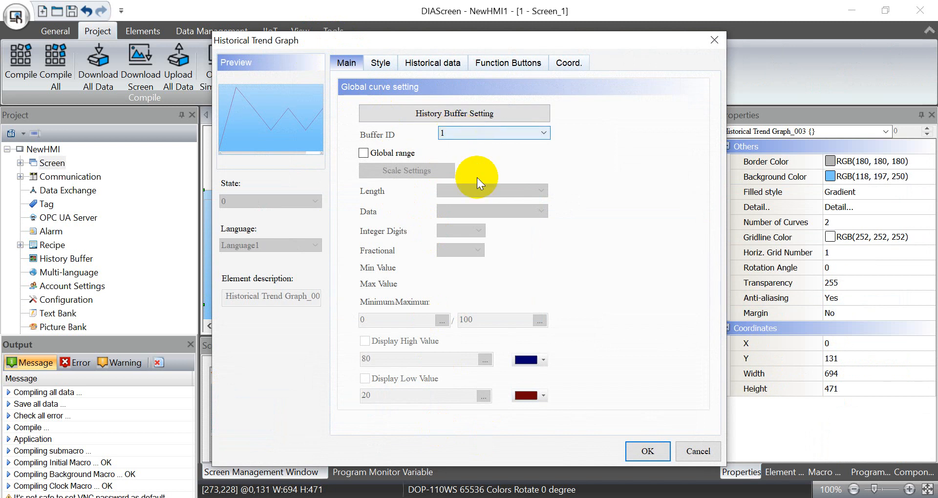
Review the trend graph's style, keeping two curves in blue and red
left_click(401, 82)
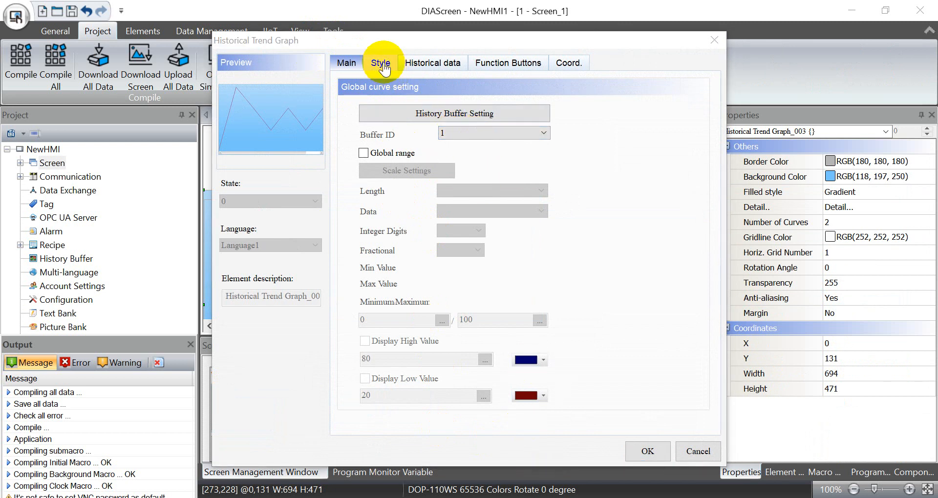
left_click(382, 63)
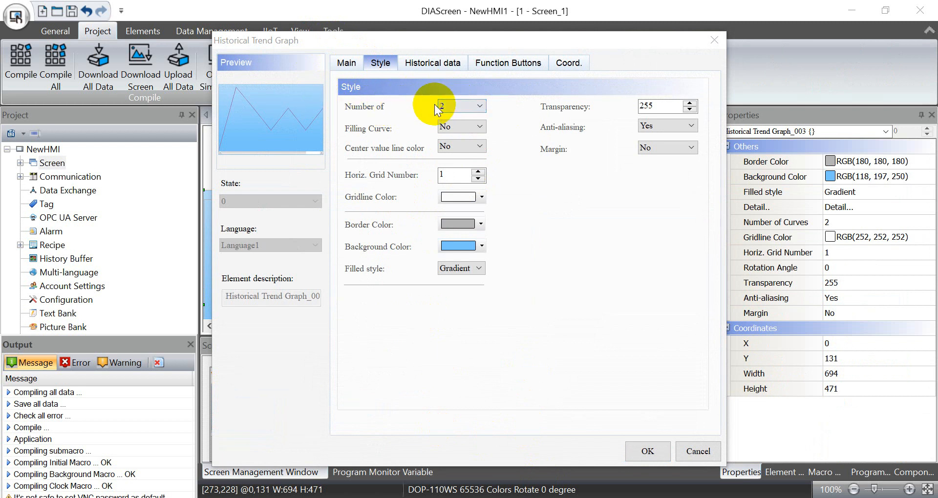
left_click(460, 106)
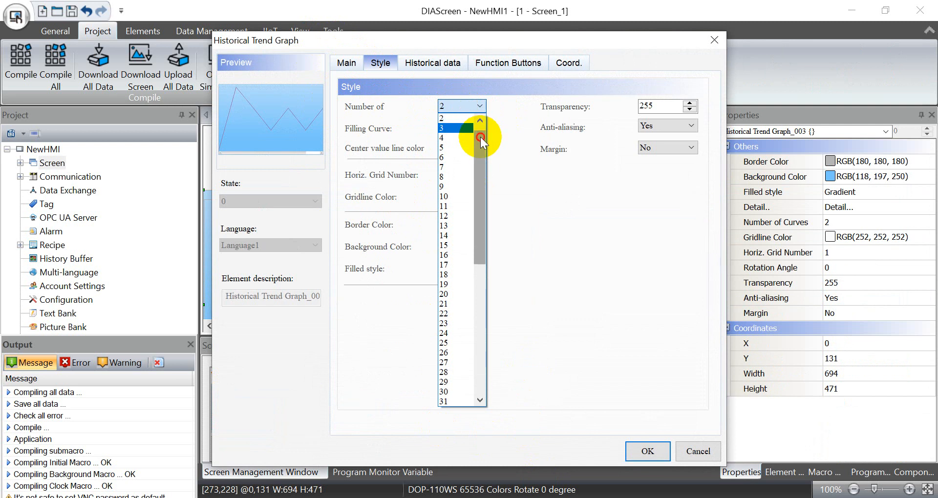
left_click_drag(479, 137, 496, 310)
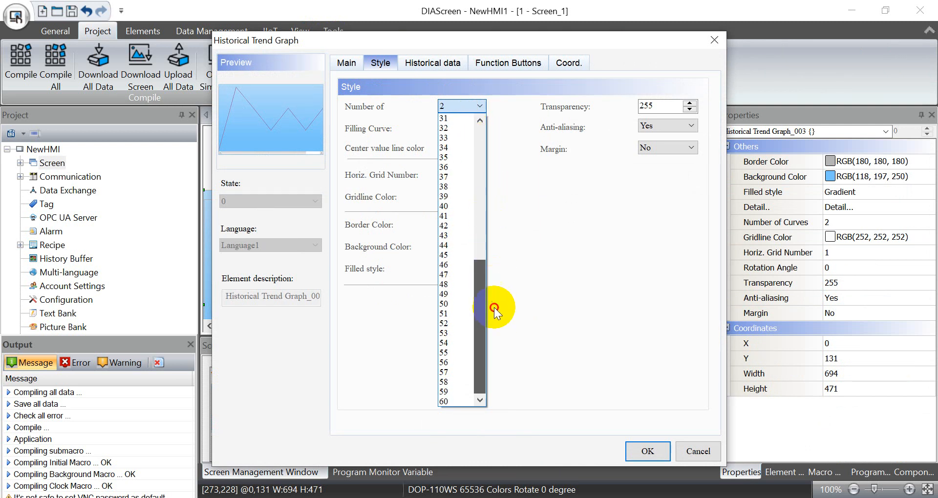
left_click_drag(495, 310, 485, 120)
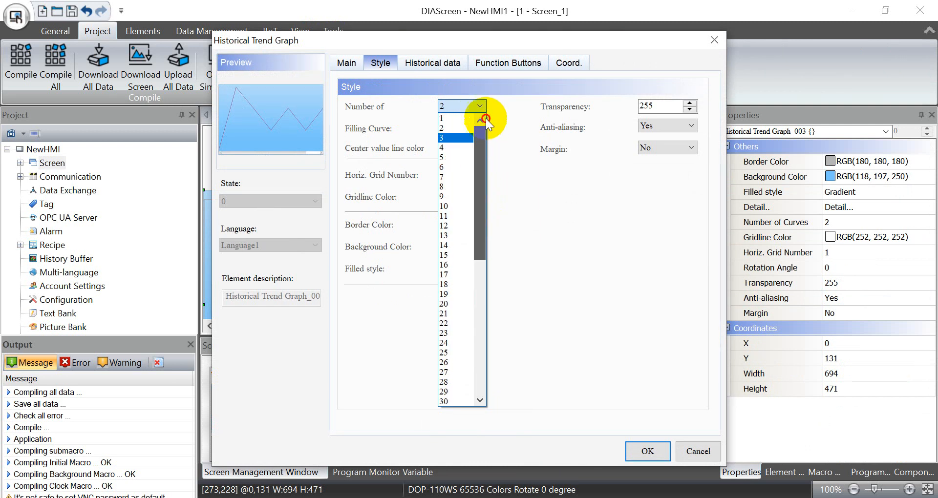
left_click(432, 63)
Enable curves 1 and 2 on history buffer 1 and apply the graph settings
left_click(432, 62)
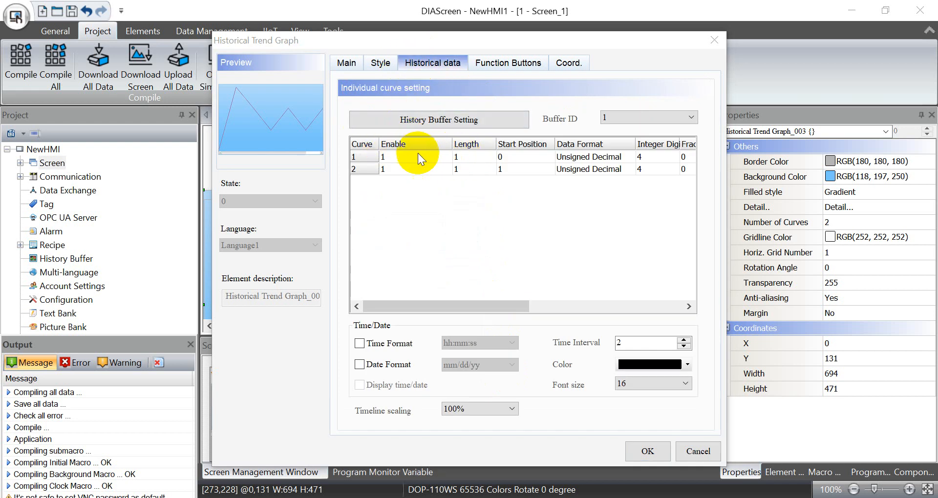
left_click(395, 158)
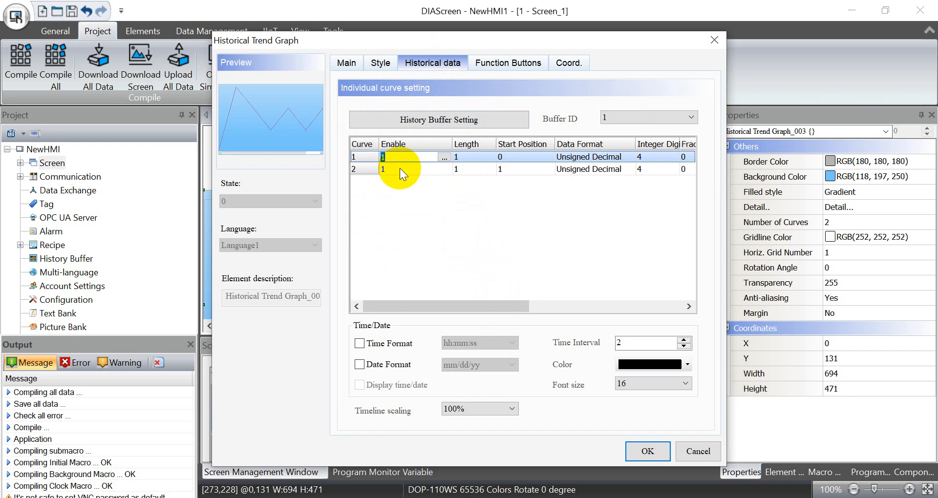
left_click(398, 170)
left_click(400, 156)
left_click_drag(477, 306, 600, 307)
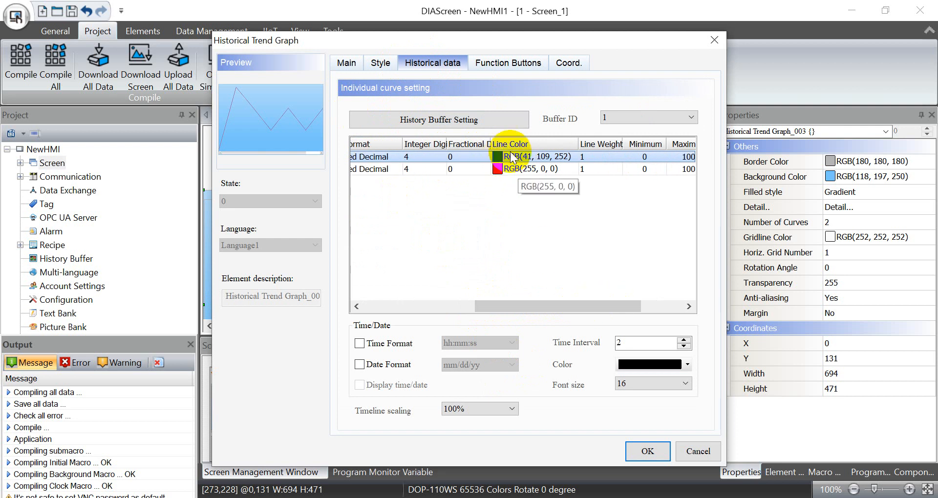
mouse_move(502, 156)
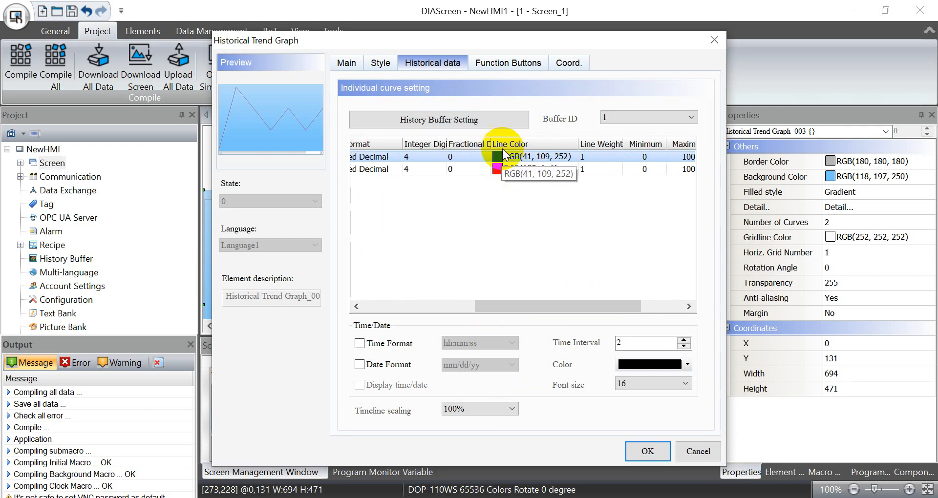
left_click(651, 451)
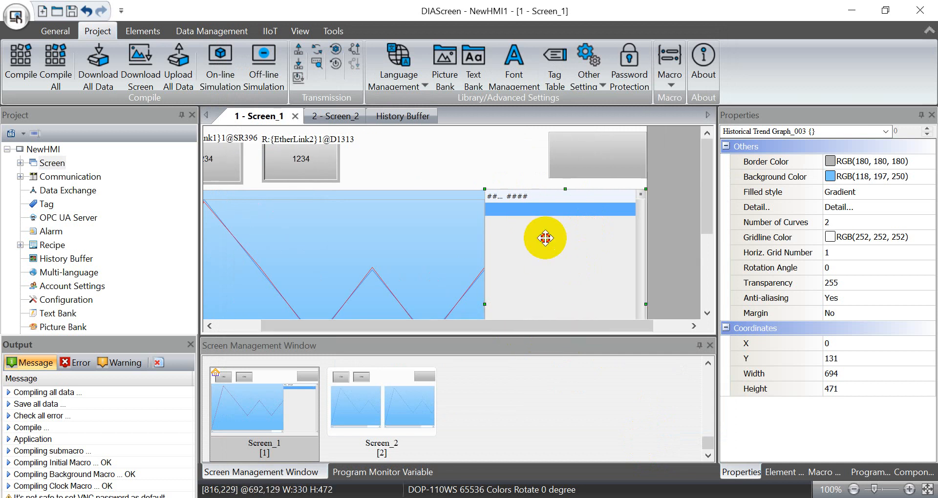
double_click(545, 238)
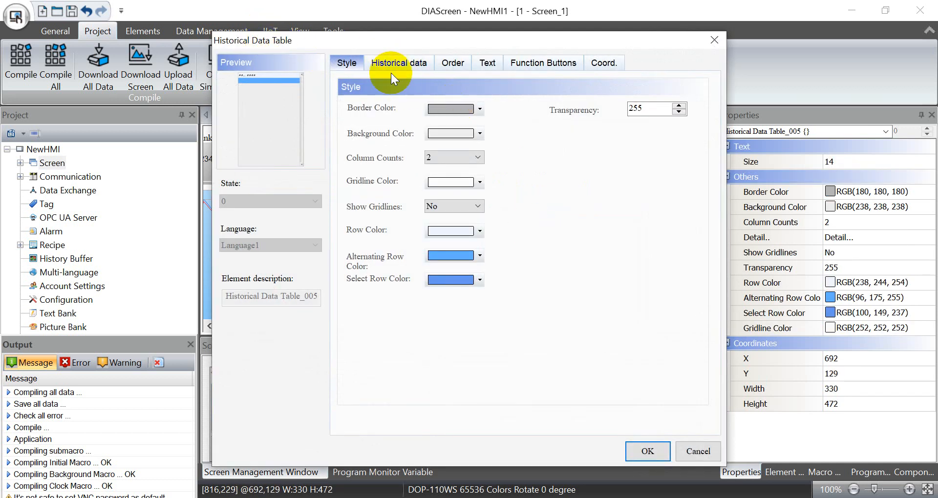
left_click(713, 40)
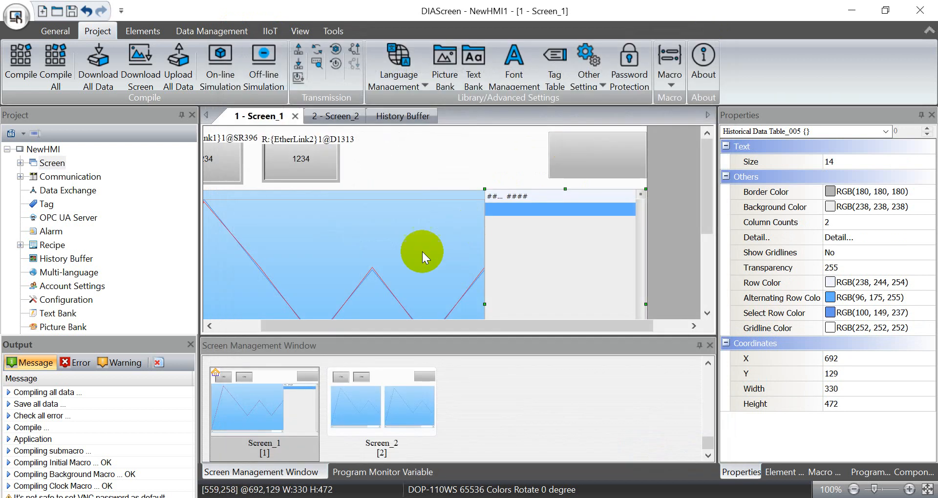
left_click(361, 262)
left_click(536, 255)
double_click(536, 254)
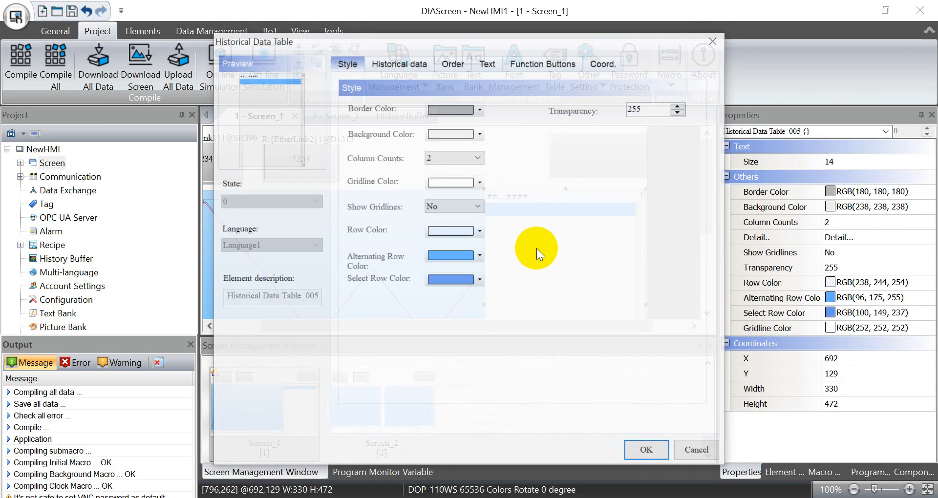
left_click(412, 64)
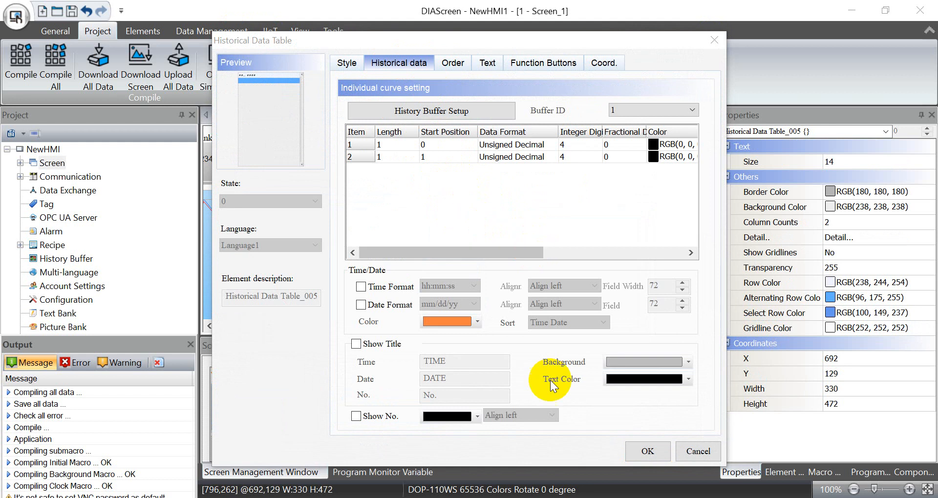
left_click(647, 450)
scroll(658, 220, "up", 3)
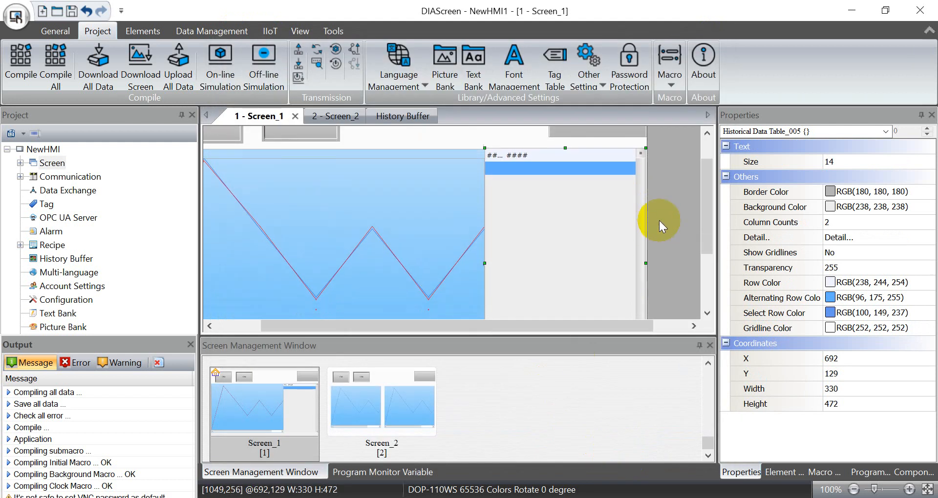
Link Screen_2's left trend graph to buffer 2 with global range off and apply
double_click(367, 396)
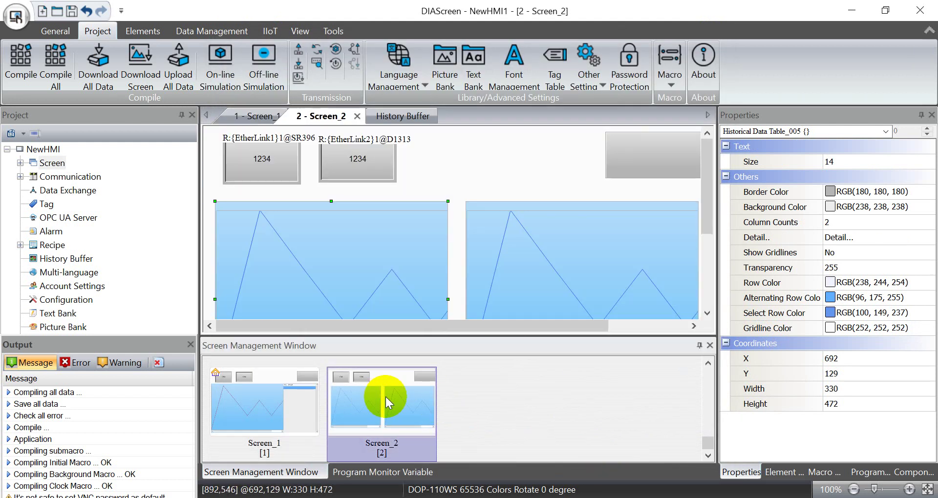
left_click(341, 219)
double_click(367, 219)
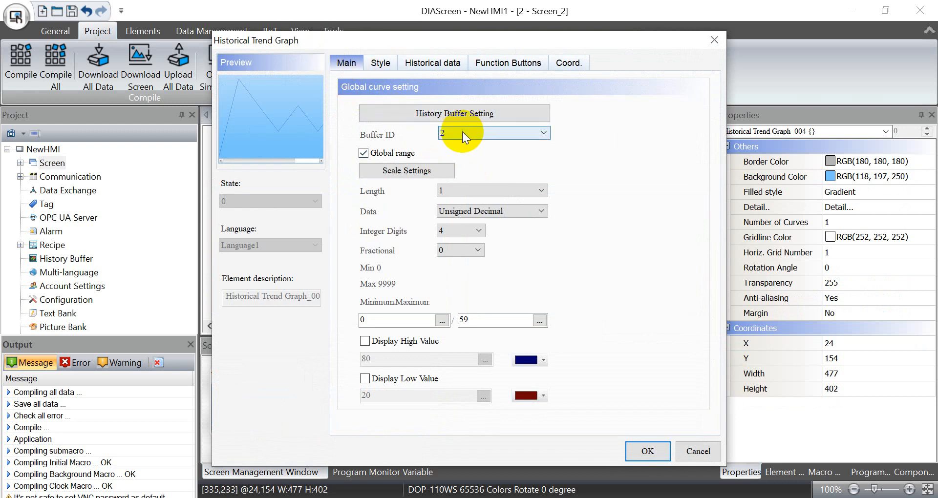
left_click(363, 153)
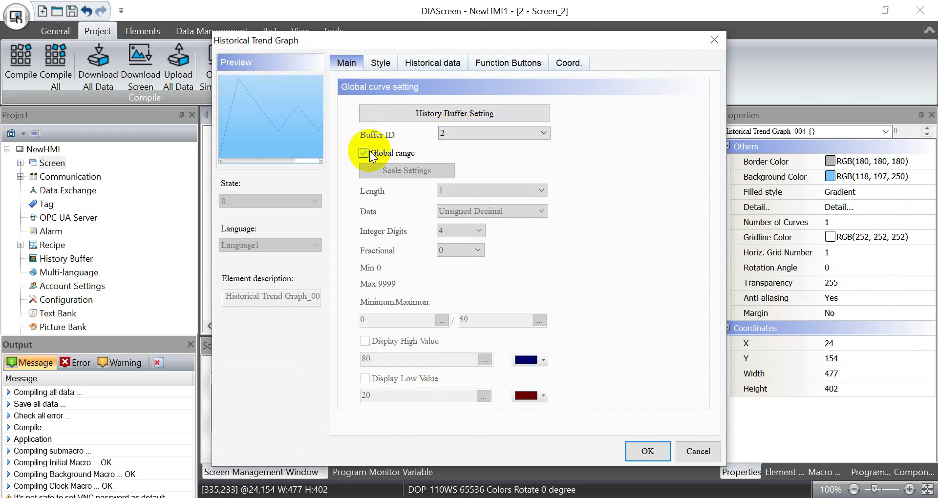
left_click(380, 63)
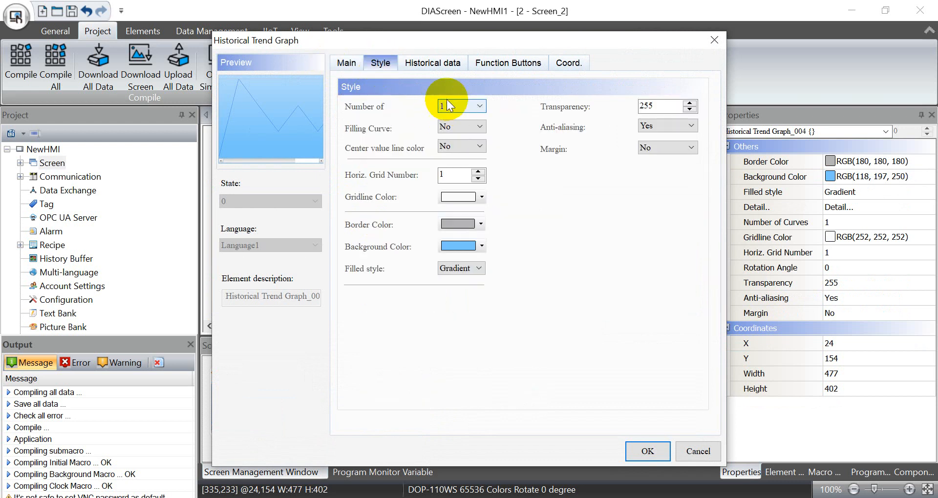
left_click(432, 64)
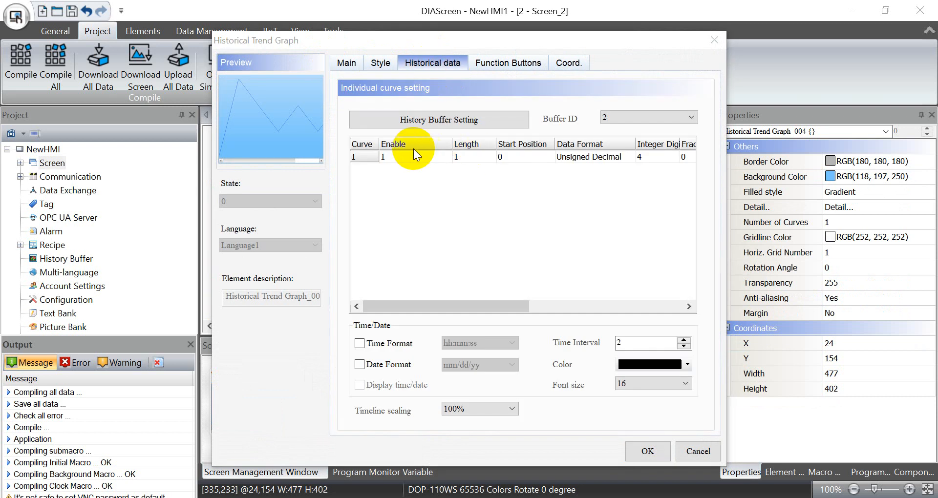
left_click(648, 450)
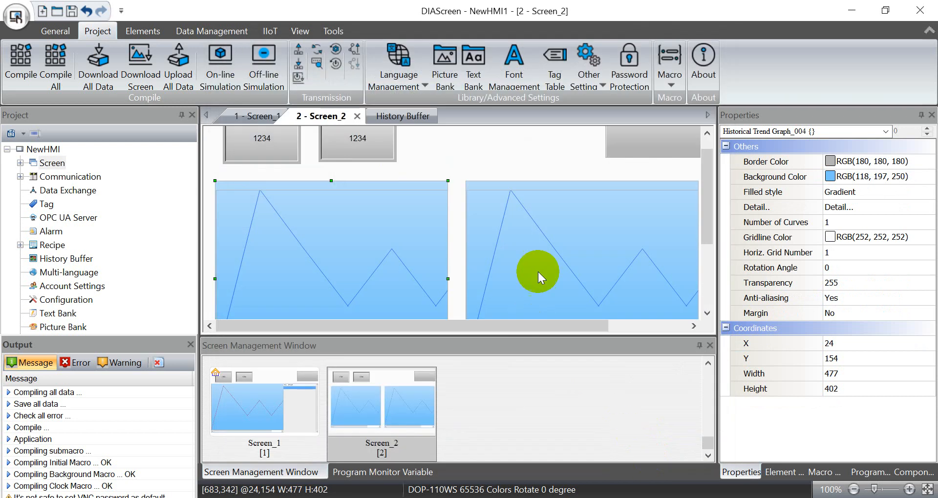
Confirm the right trend graph uses buffer 3 and apply its settings
double_click(542, 259)
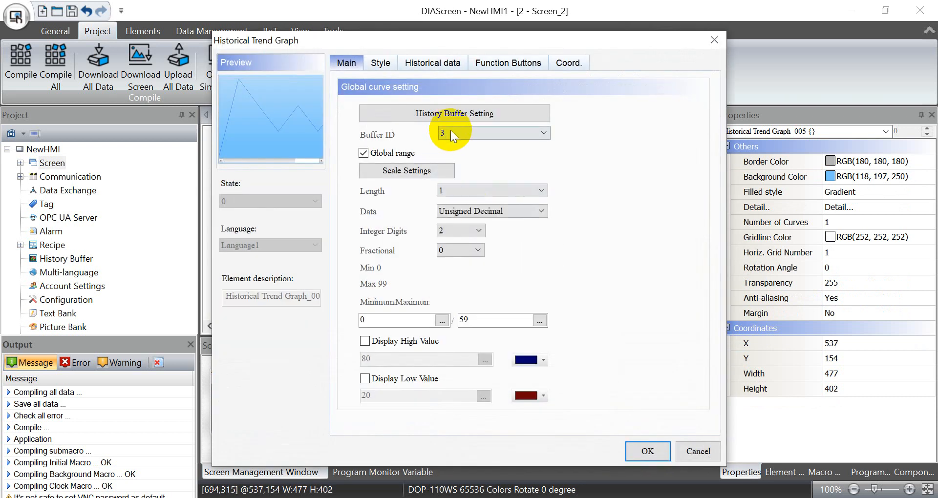
left_click(651, 451)
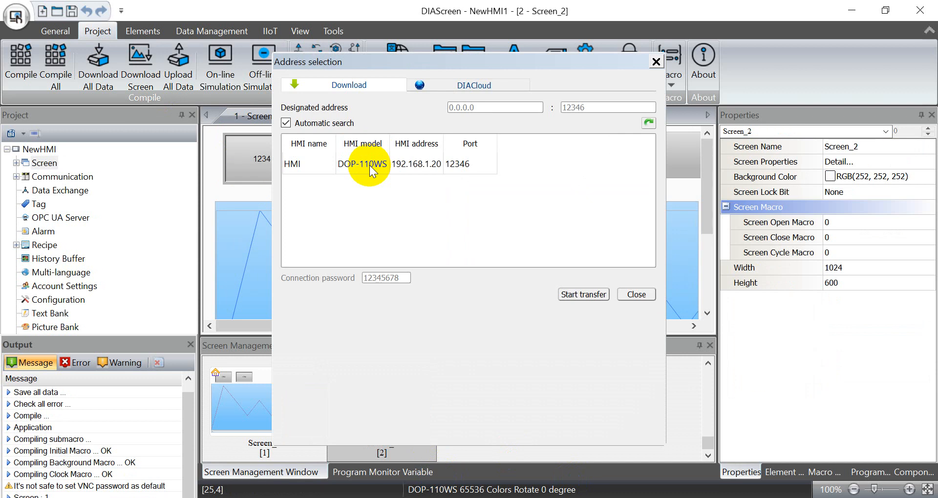
Download all project data to the detected DOP-110WS HMI at 192.168.1.20
left_click(371, 170)
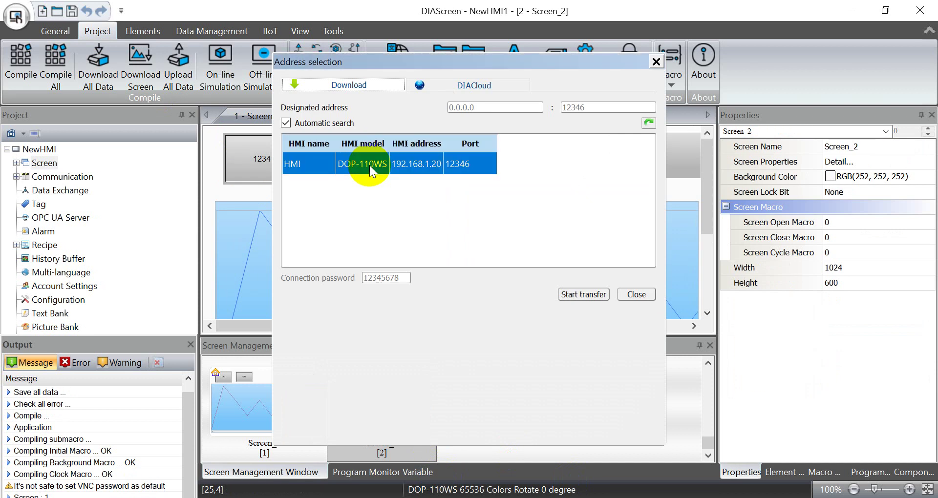
left_click(583, 294)
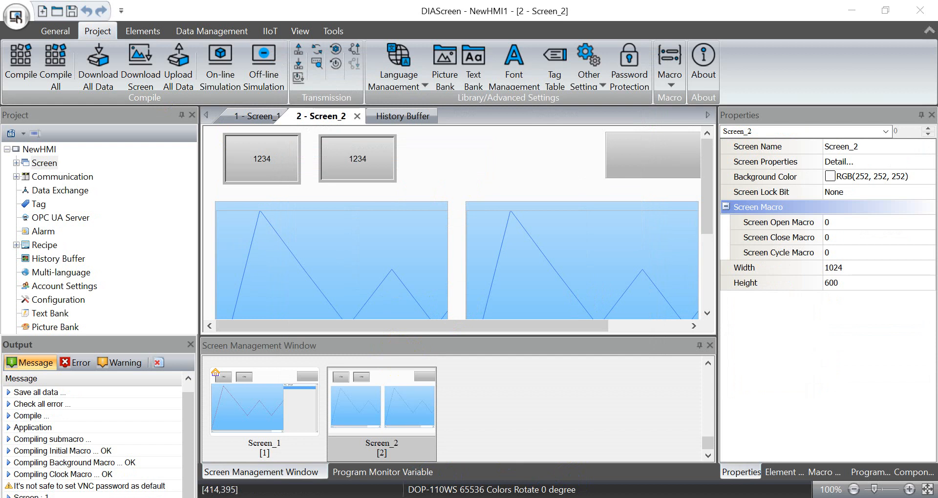
Confirm VNC remote desktop is enabled on port 5900 in the project configuration
left_click(56, 31)
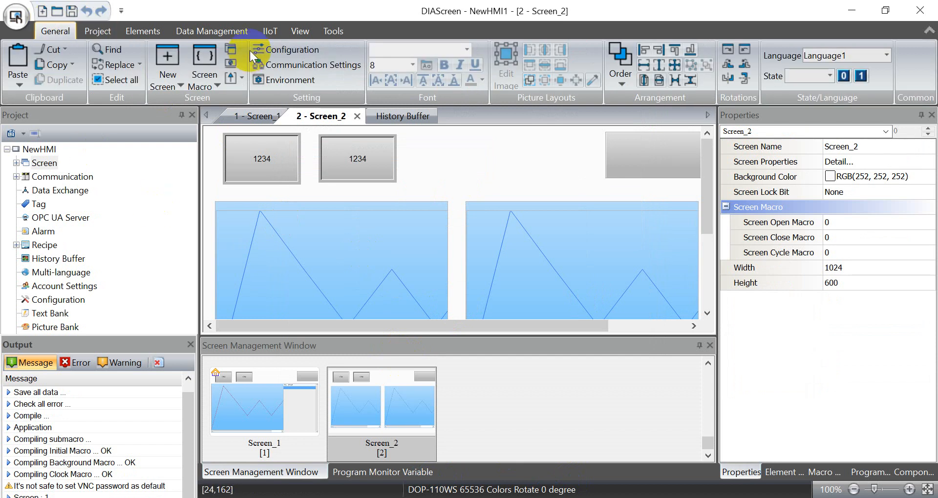
left_click(279, 50)
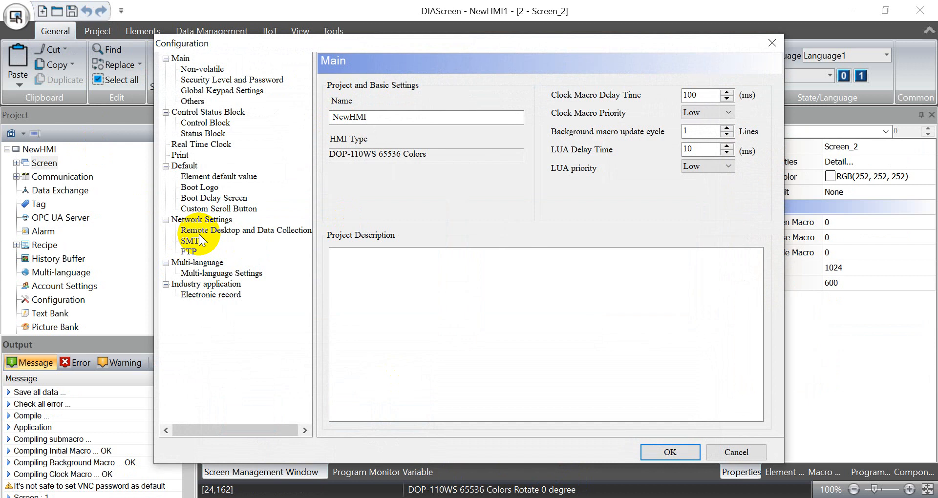
left_click(220, 230)
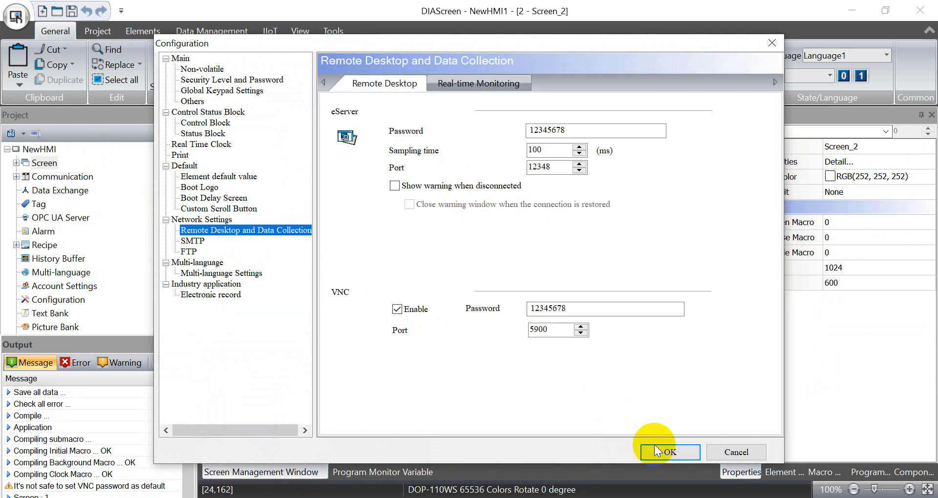
left_click(669, 452)
Connect VNC Viewer to 192.168.1.20, accept the unencrypted warning and log in with the password
key("alt+Tab")
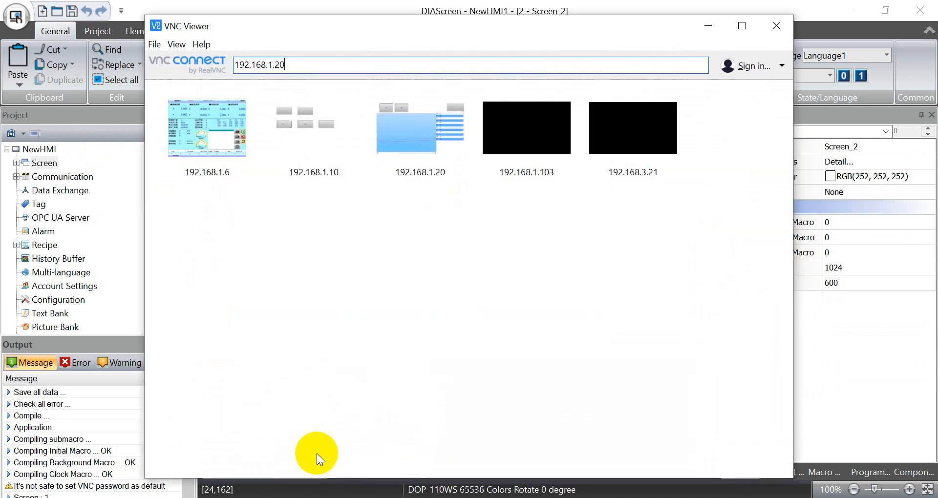
key("Return")
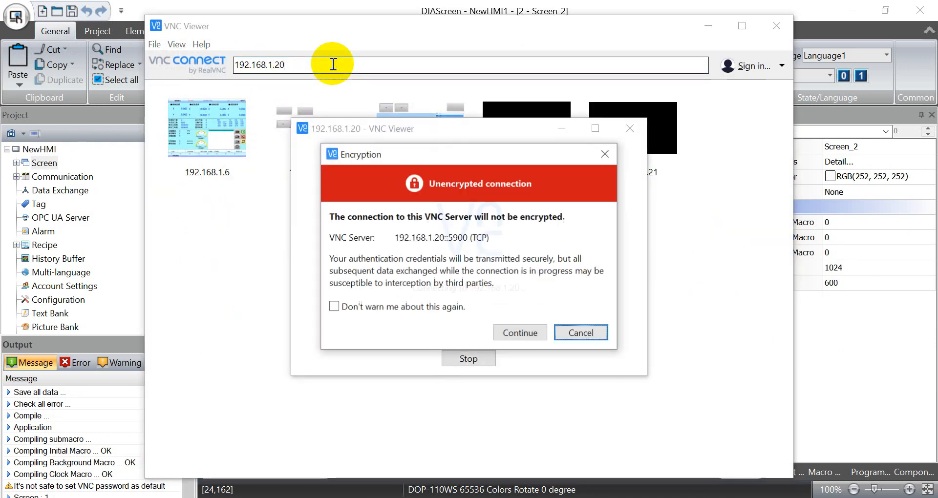
left_click(513, 335)
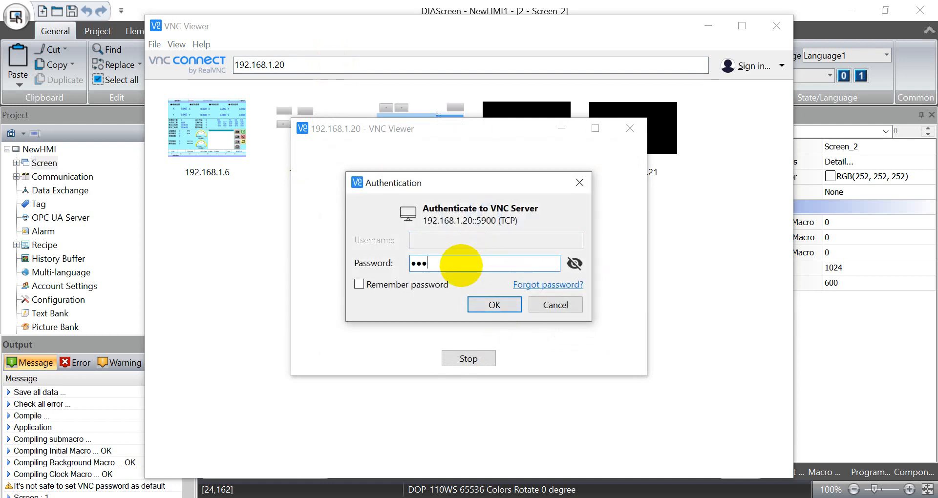
type("8")
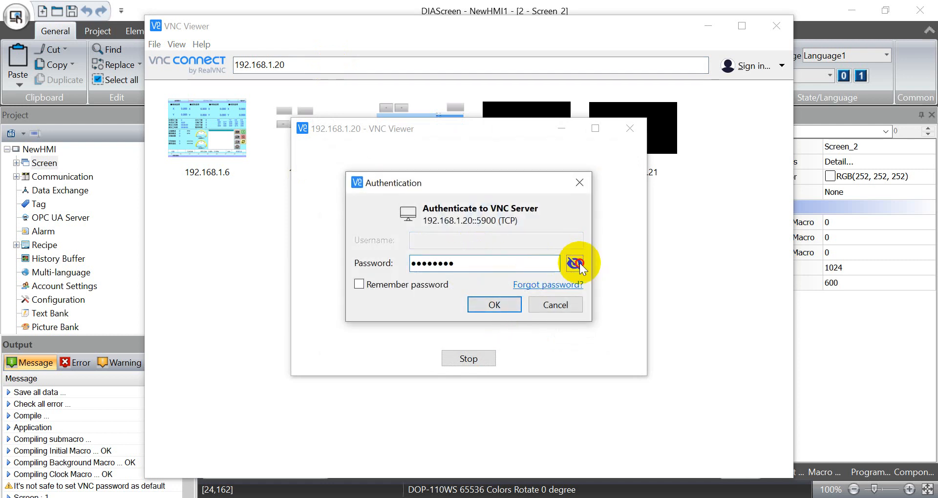
left_click(574, 263)
left_click(493, 305)
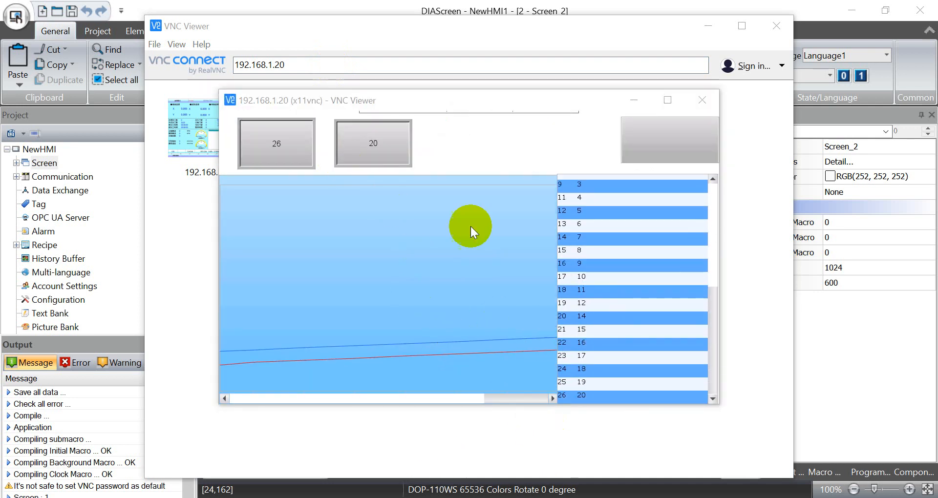
Flip the live HMI between the two-graph screen and the graph-and-table screen
left_click(653, 145)
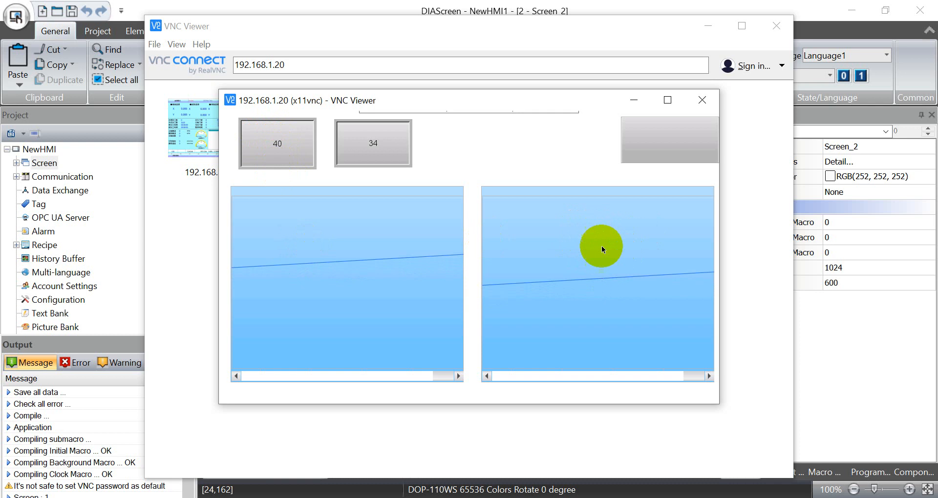
left_click(679, 139)
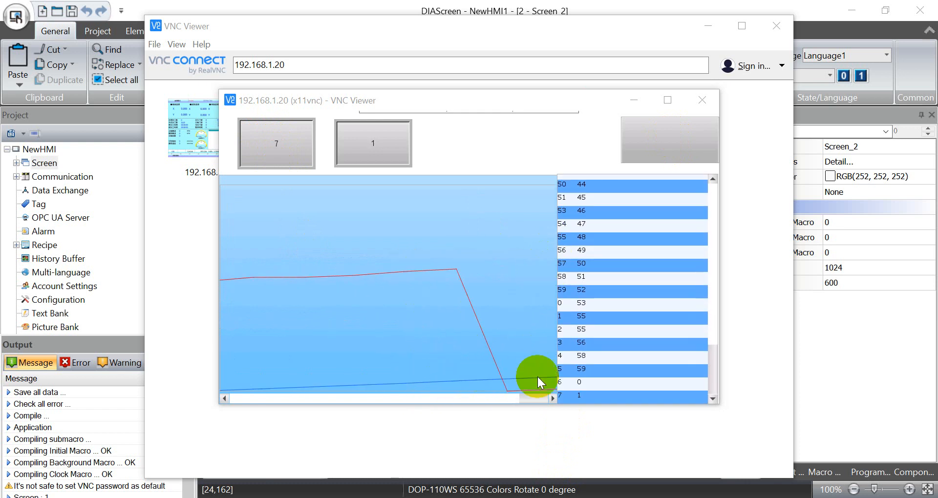
left_click(679, 134)
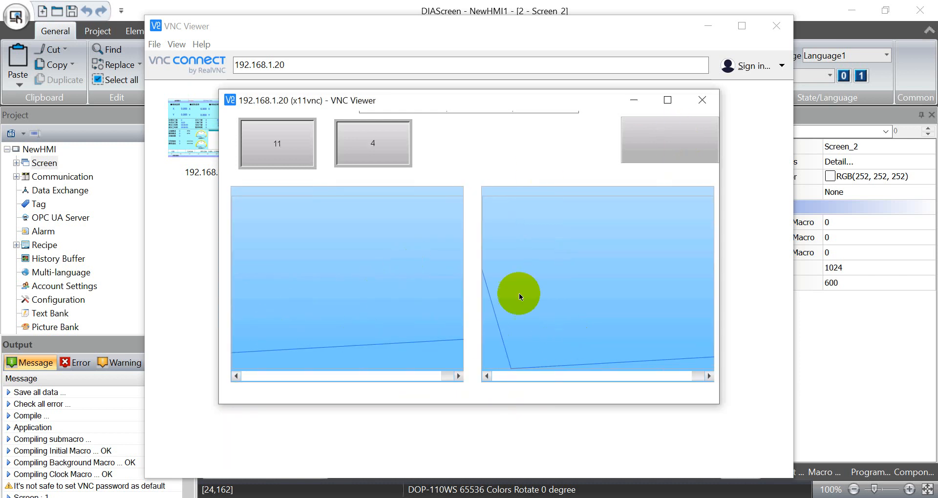